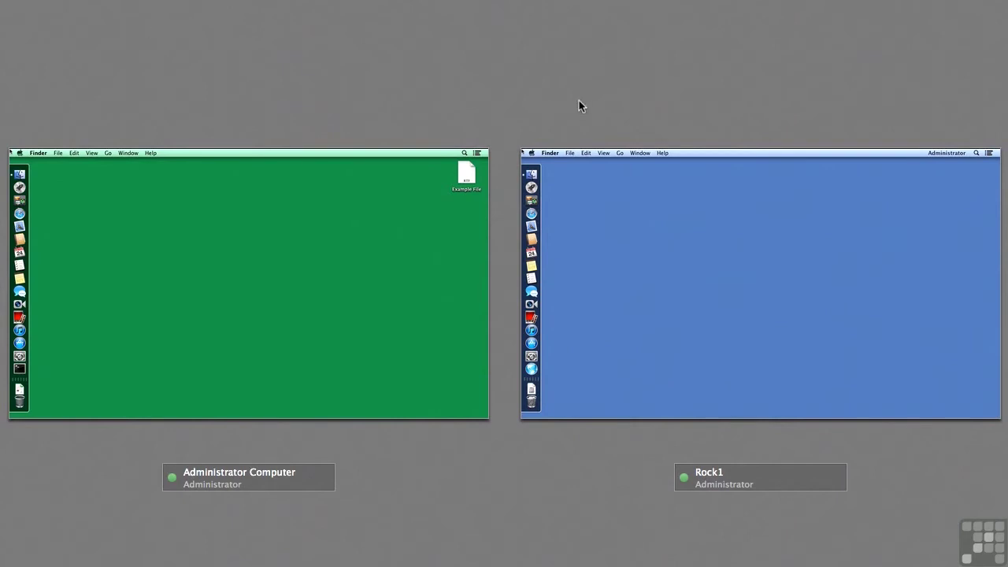
# Open the Rock1 server's screen full-size in Screen Sharing
pyautogui.click(605, 238)
pyautogui.doubleClick(604, 238)
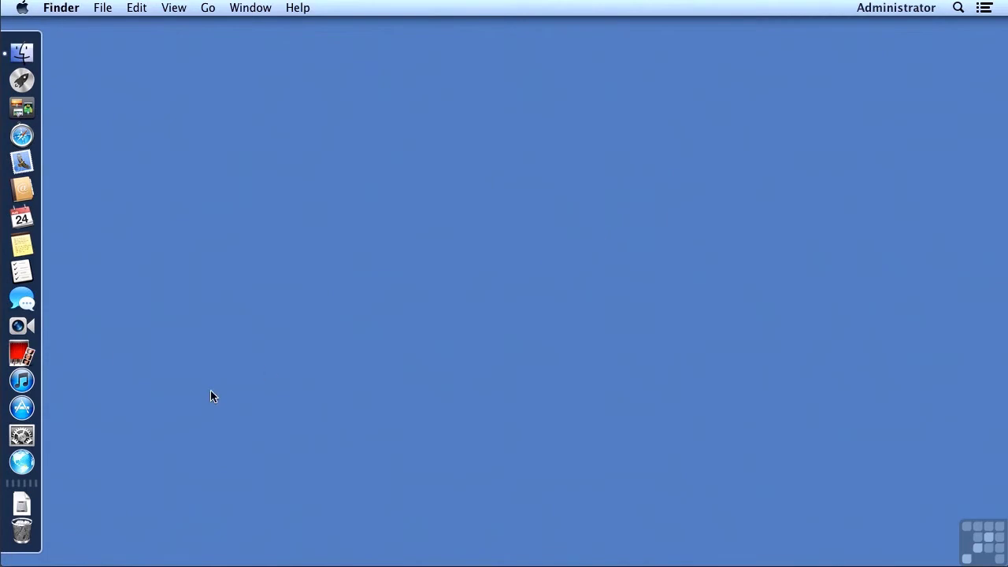
# Launch Server and edit which SSL certificates Rock1's services use from the Settings tab
pyautogui.click(23, 462)
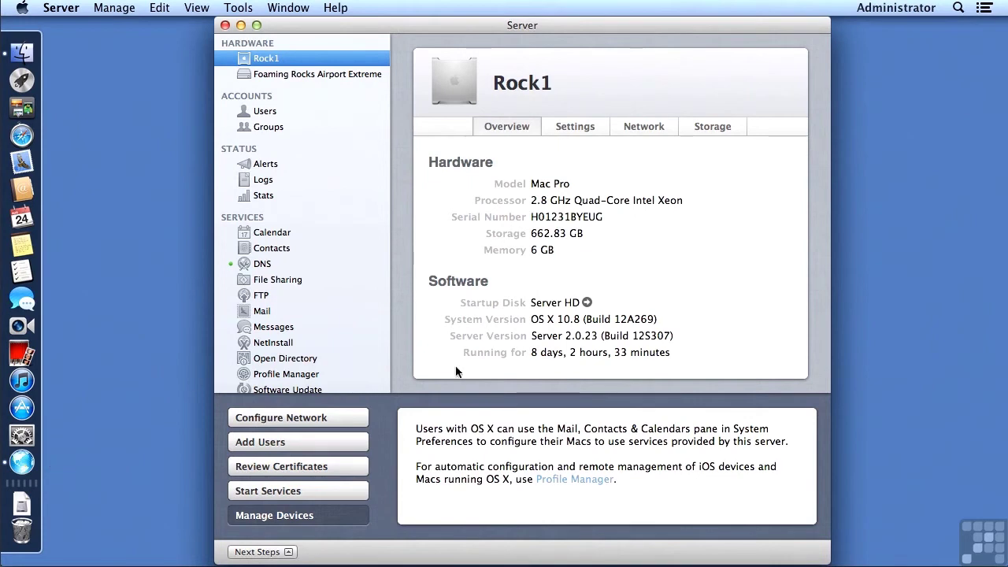
pyautogui.click(566, 128)
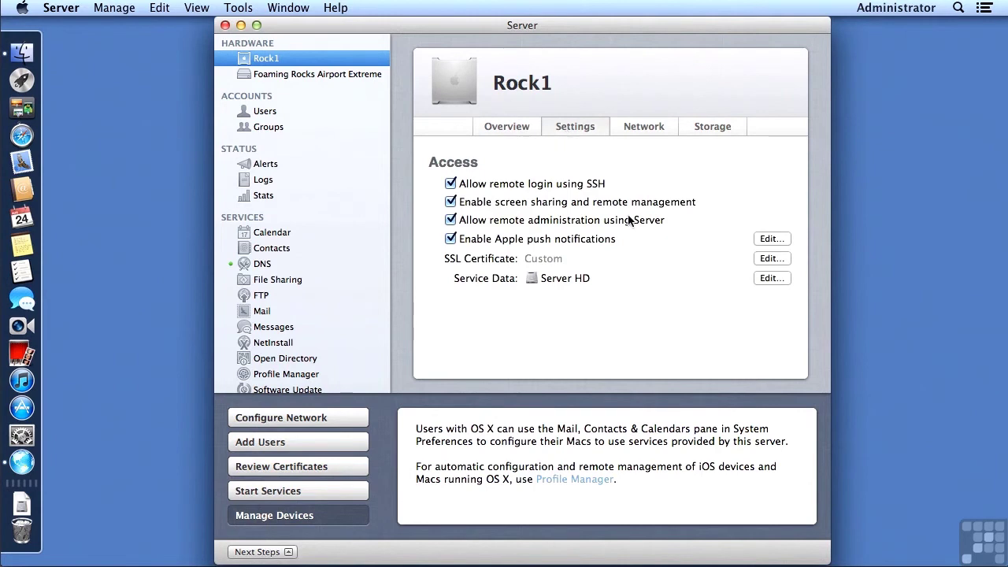
pyautogui.click(765, 259)
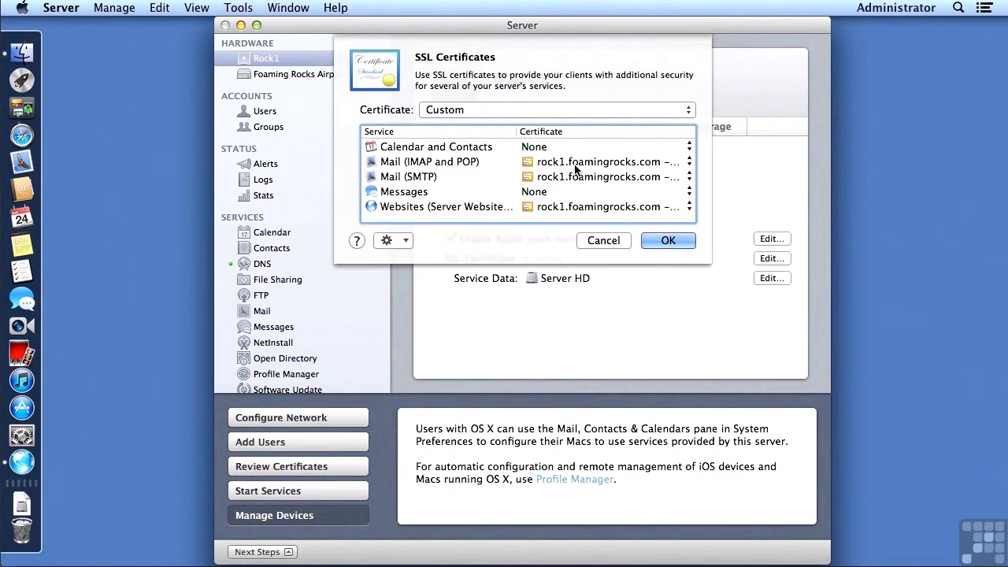
# Keep rock1.foamingrocks.com for Mail (IMAP and POP) and bring up the certificate actions menu
pyautogui.click(648, 169)
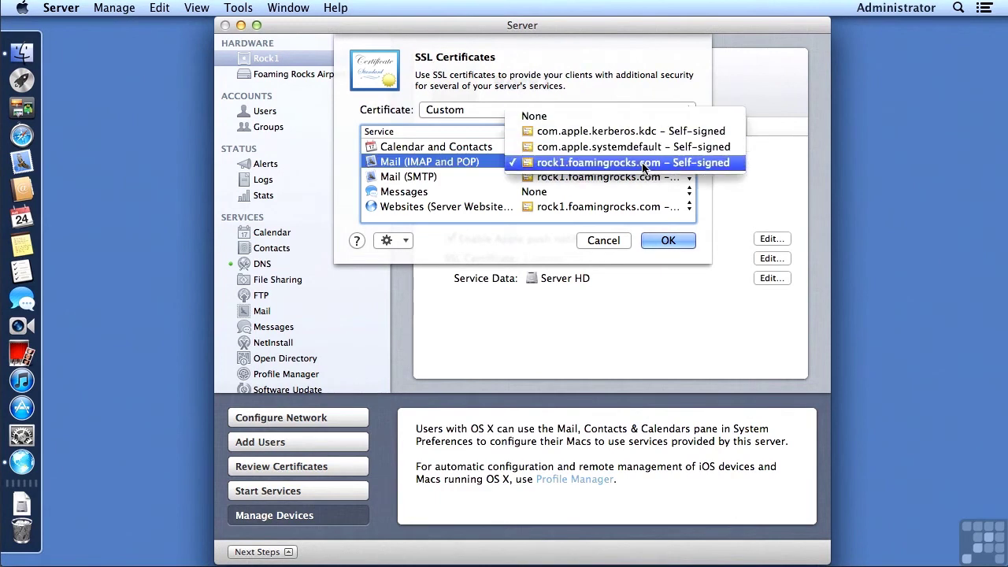
pyautogui.click(730, 166)
pyautogui.click(604, 67)
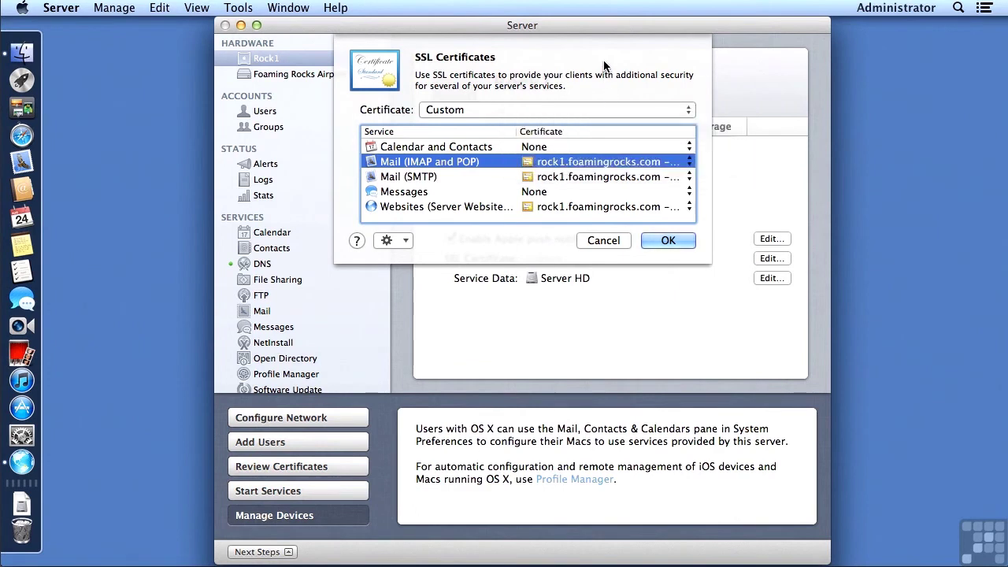
pyautogui.click(388, 243)
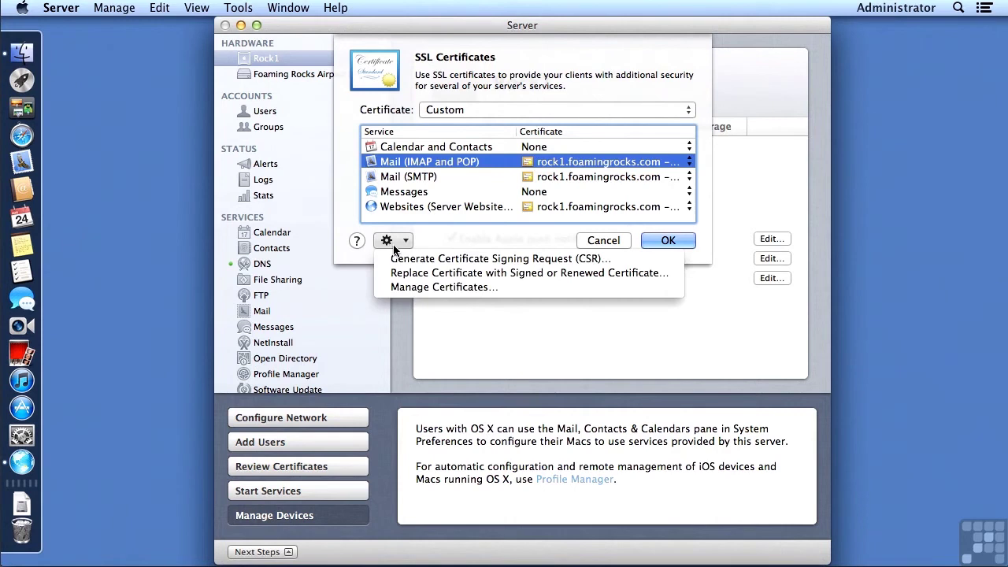
# Review rock1.foamingrocks.com's full details in Manage Certificates, noting its August 14, 2013 expiry
pyautogui.click(398, 288)
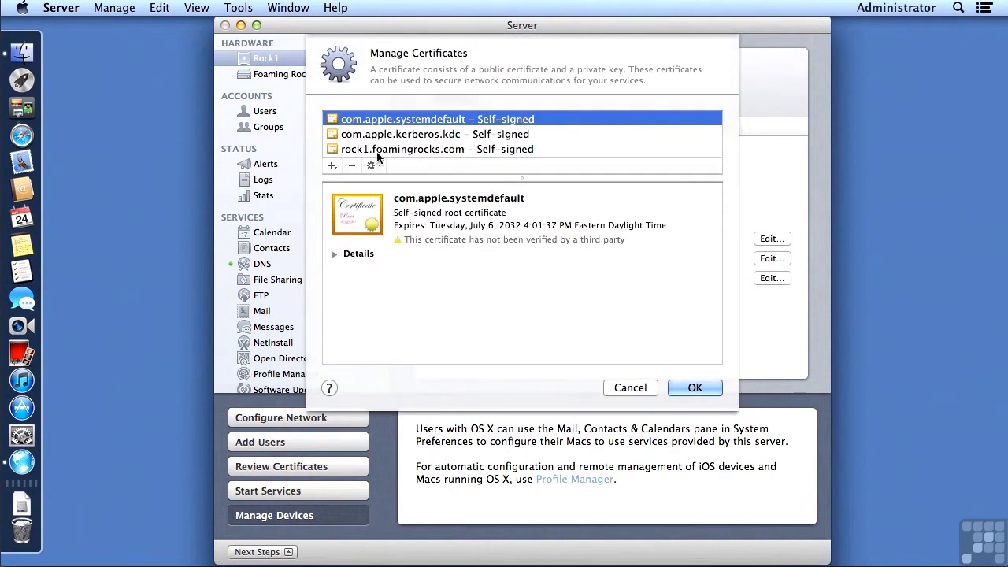
pyautogui.click(376, 151)
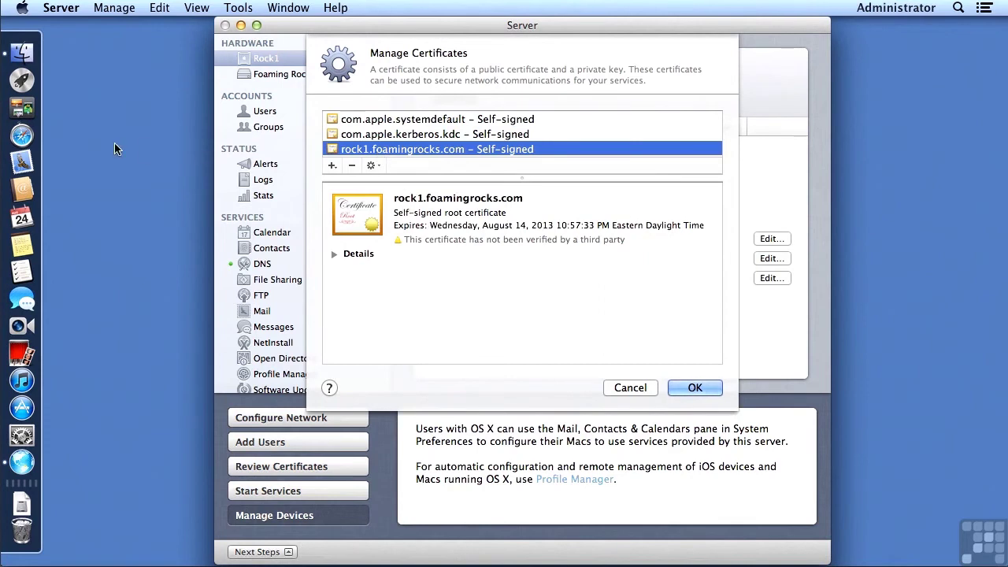
pyautogui.click(333, 253)
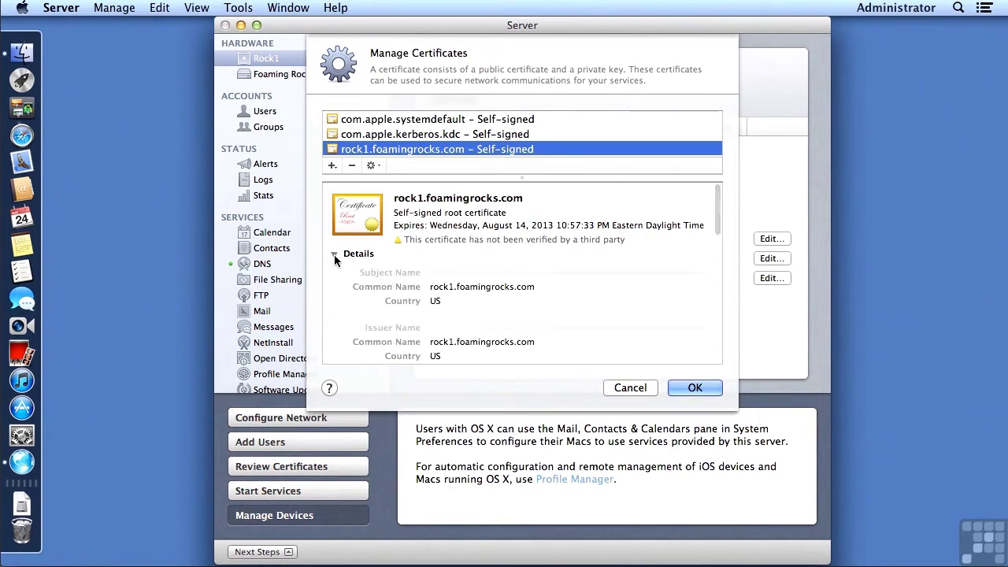
pyautogui.scroll(-2, 636, 280)
pyautogui.scroll(-10, 636, 281)
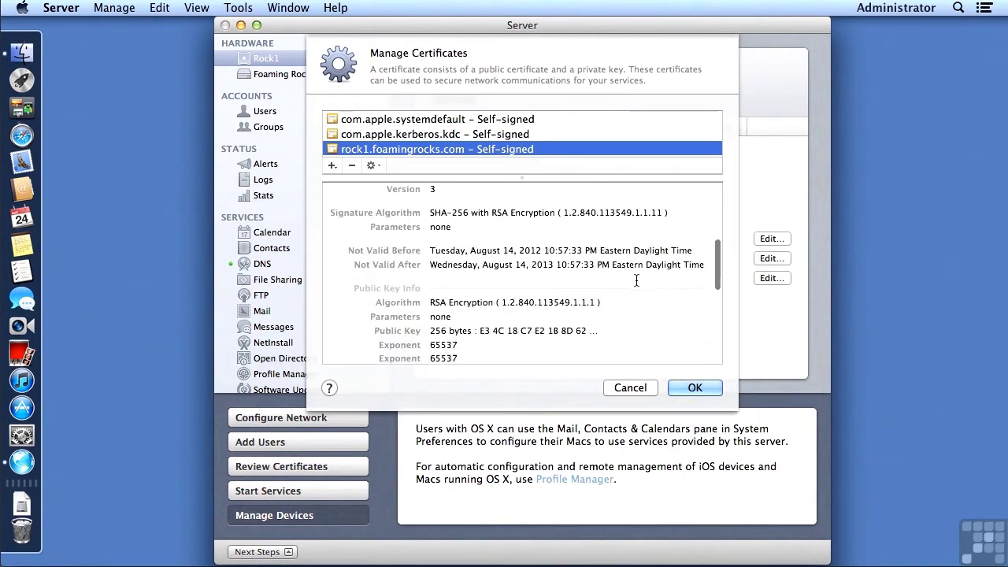
pyautogui.scroll(8, 636, 281)
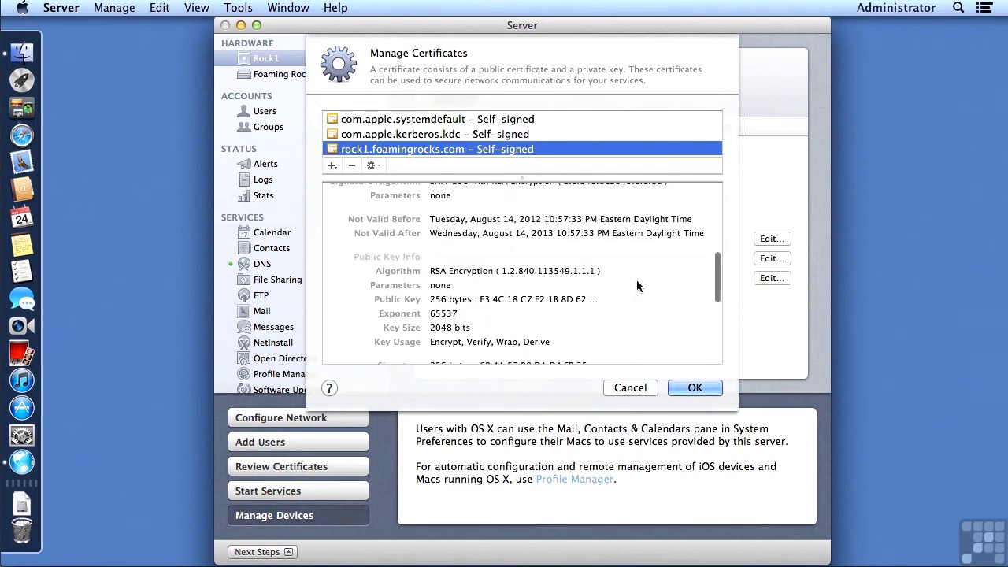
pyautogui.scroll(5, 637, 285)
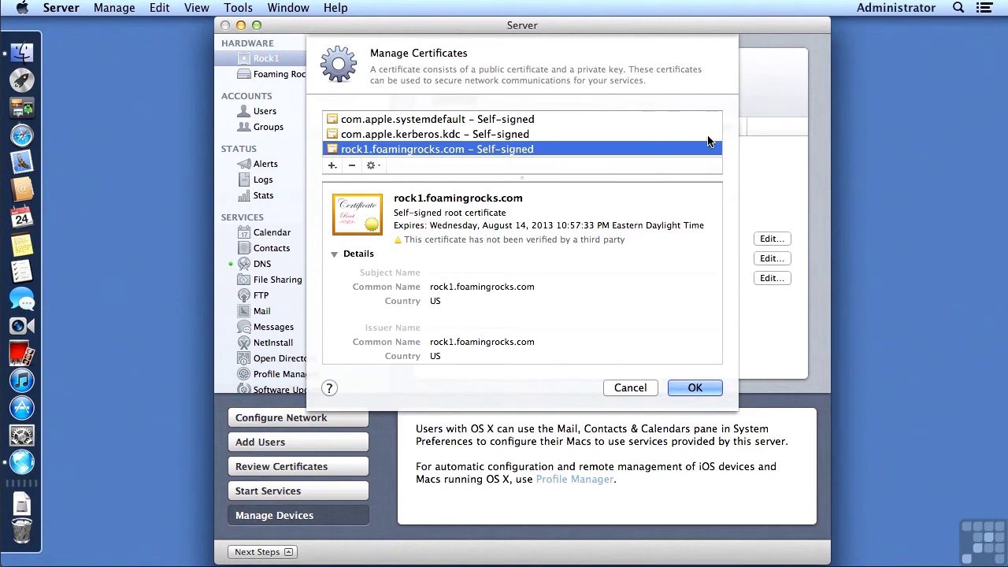
# Start a self-signed SSL Server certificate identity for rock1.foamingrocks.com, overriding the defaults
pyautogui.click(332, 168)
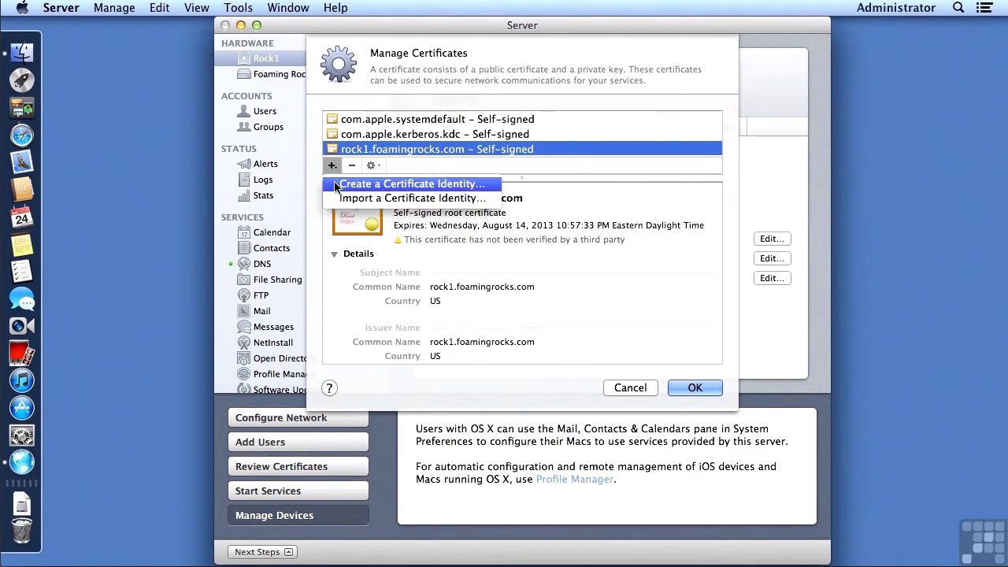
pyautogui.click(335, 184)
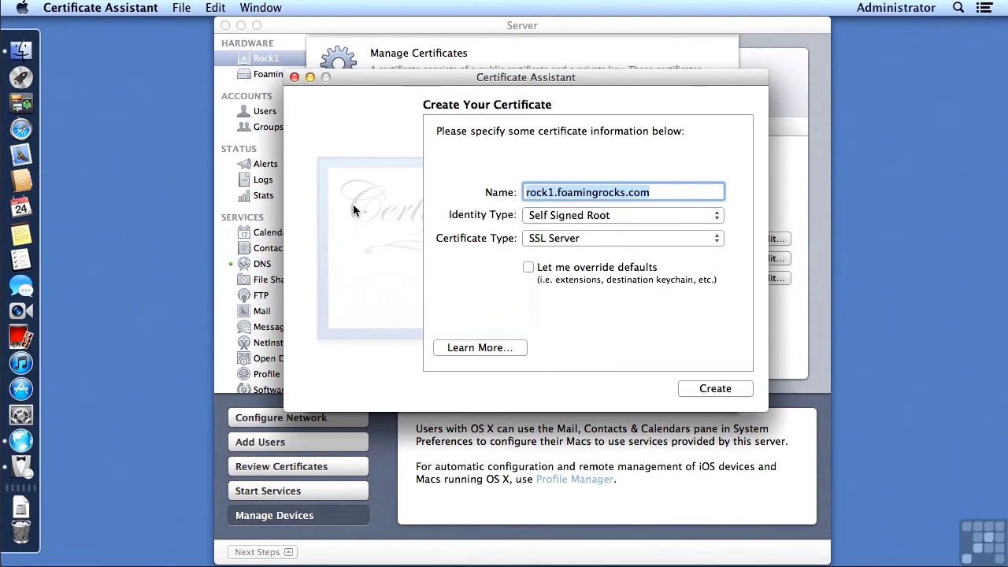
pyautogui.click(528, 268)
pyautogui.click(715, 389)
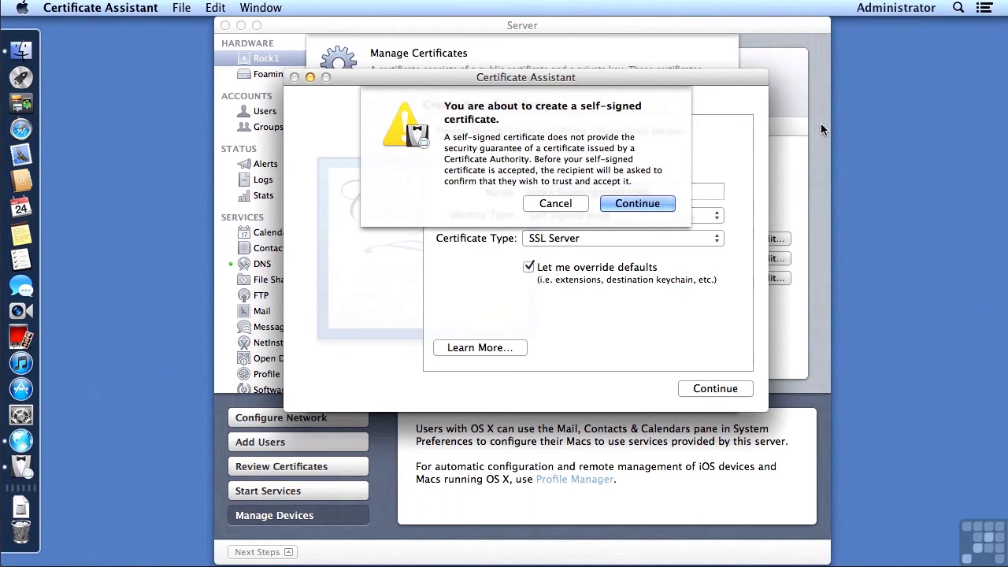
pyautogui.click(653, 204)
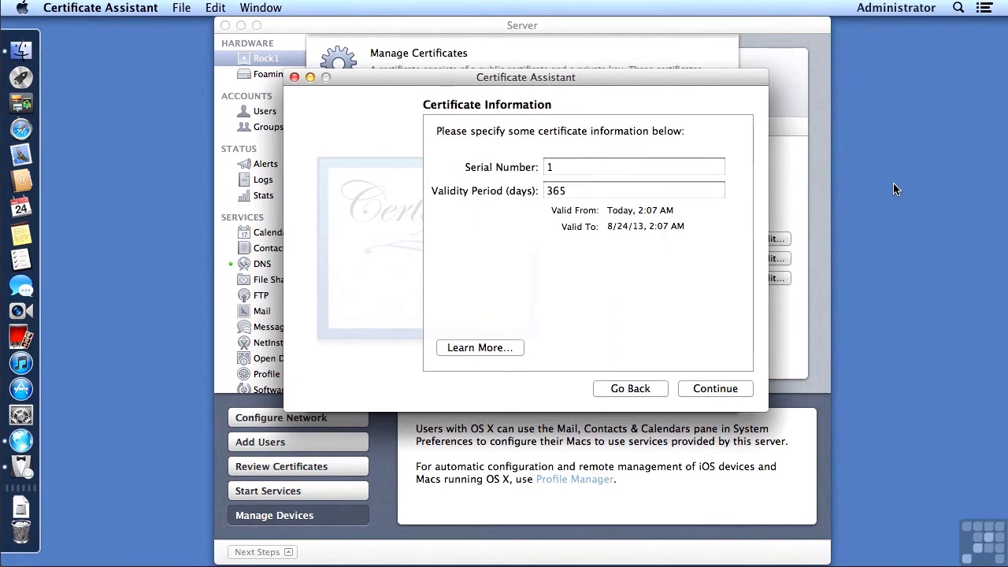
# Set the certificate serial number to 101, leaving the 365-day validity period
pyautogui.press('Tab')
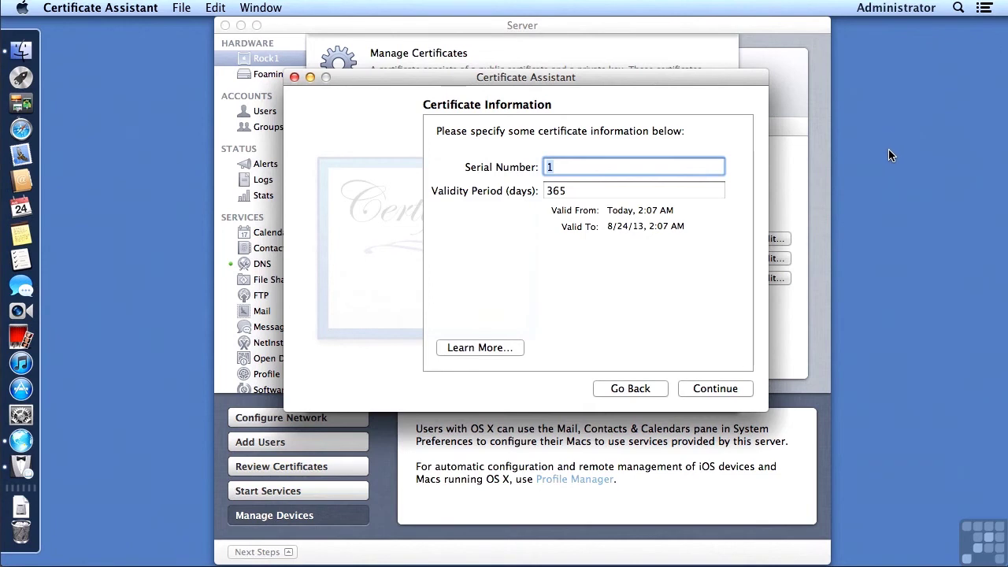
pyautogui.write('101')
pyautogui.press('Tab')
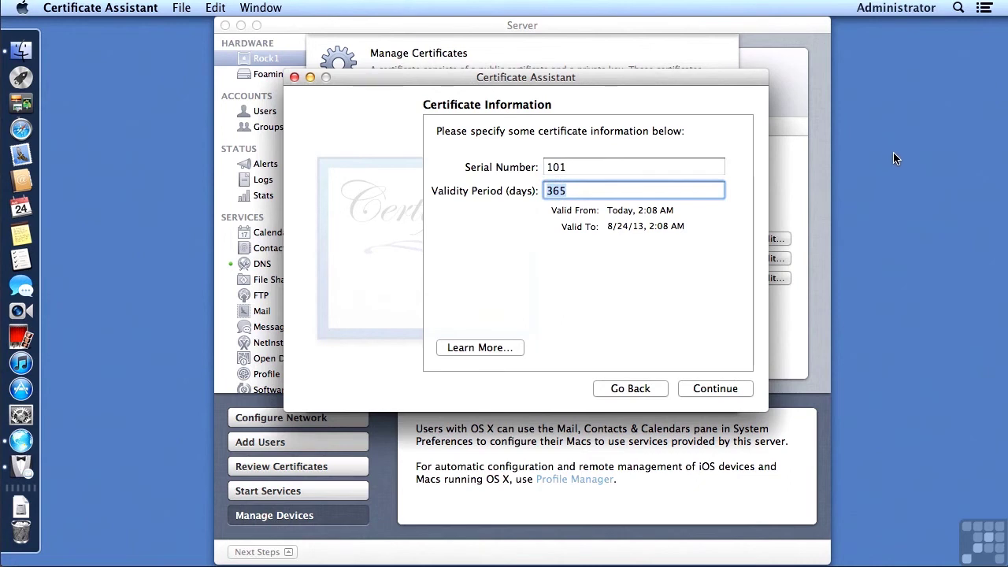
pyautogui.hotkey('shift', 'Tab')
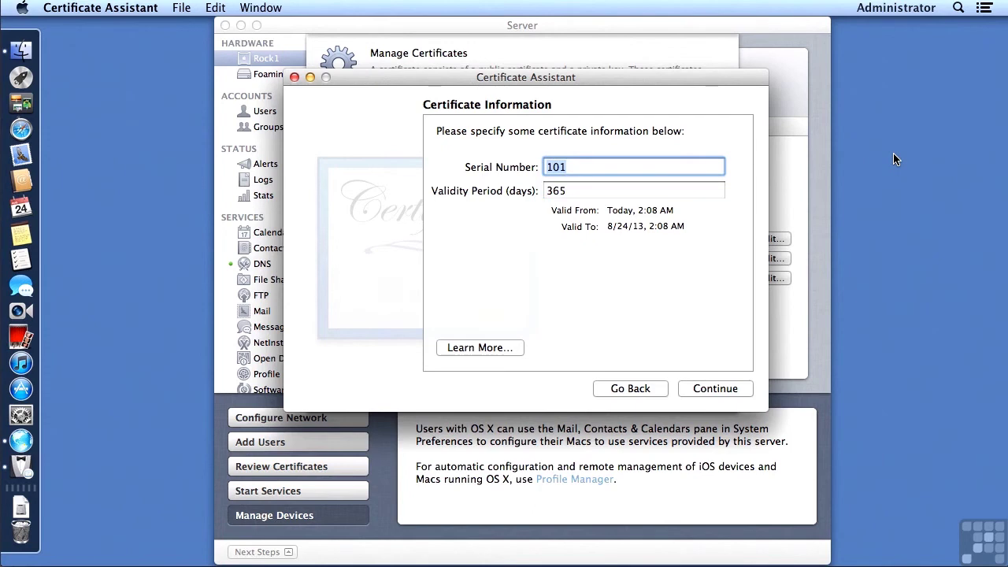
# Replace the certificate's e-mail address with the organisation's contact e-mail
pyautogui.click(704, 391)
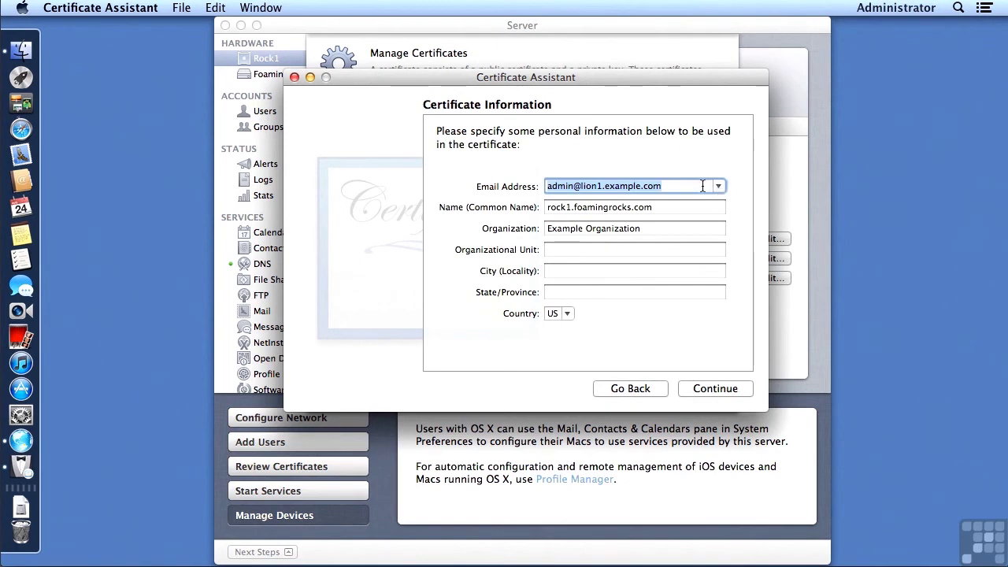
pyautogui.click(701, 186)
pyautogui.press('super+a')
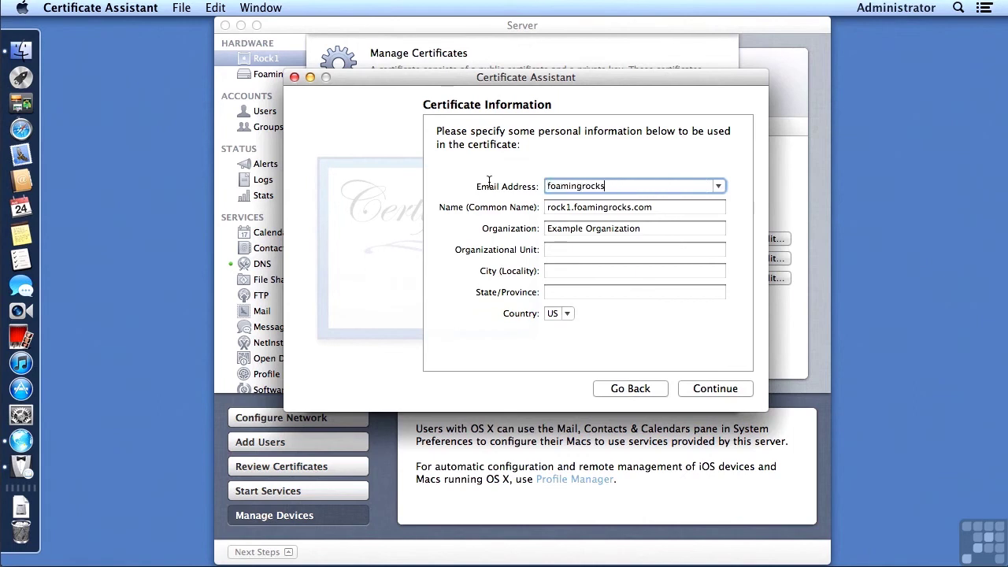
pyautogui.press('Tab')
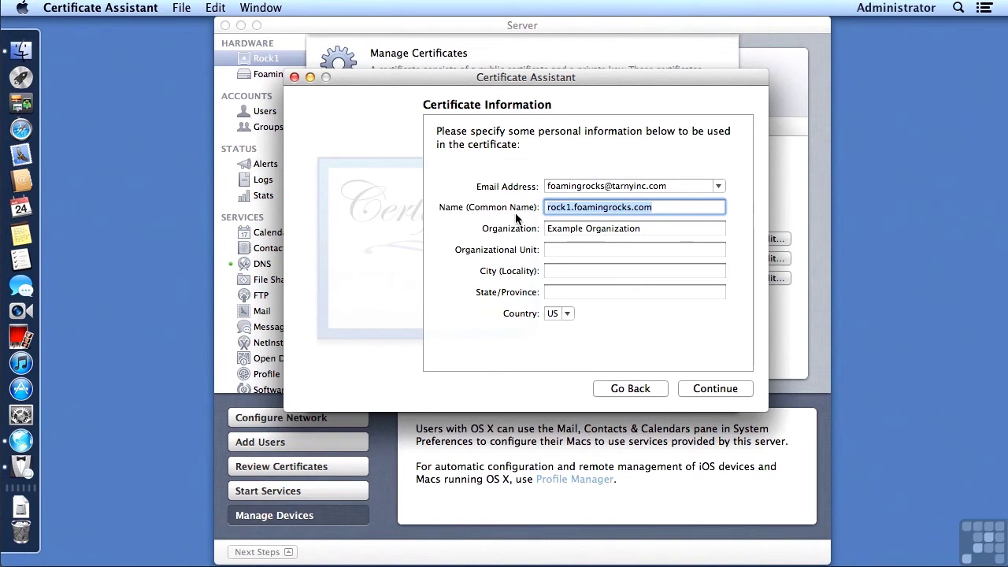
# Enter organization Foaming Rocks, unit Security Department, city Cincinnati and state Ohio
pyautogui.press('Tab')
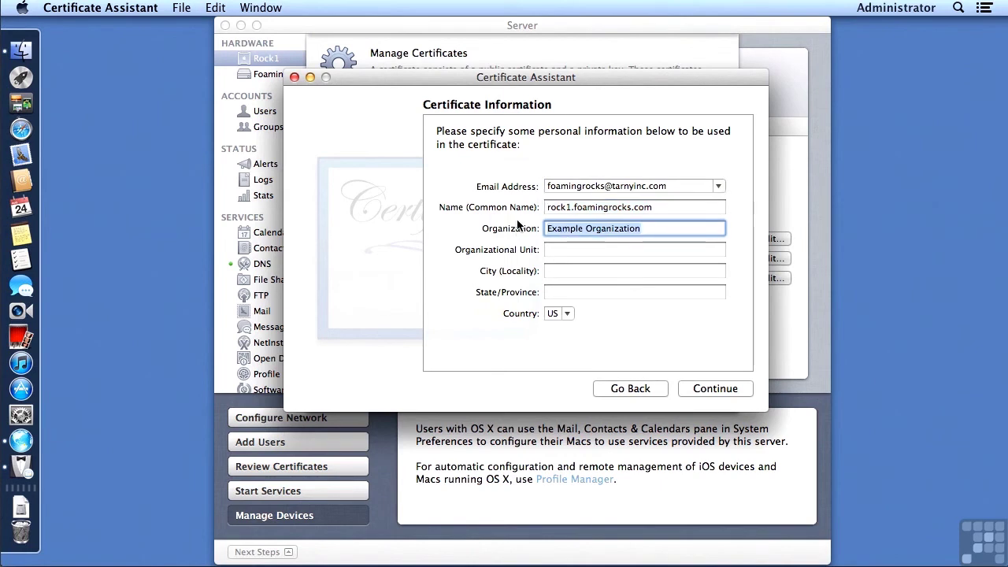
pyautogui.write('Fo')
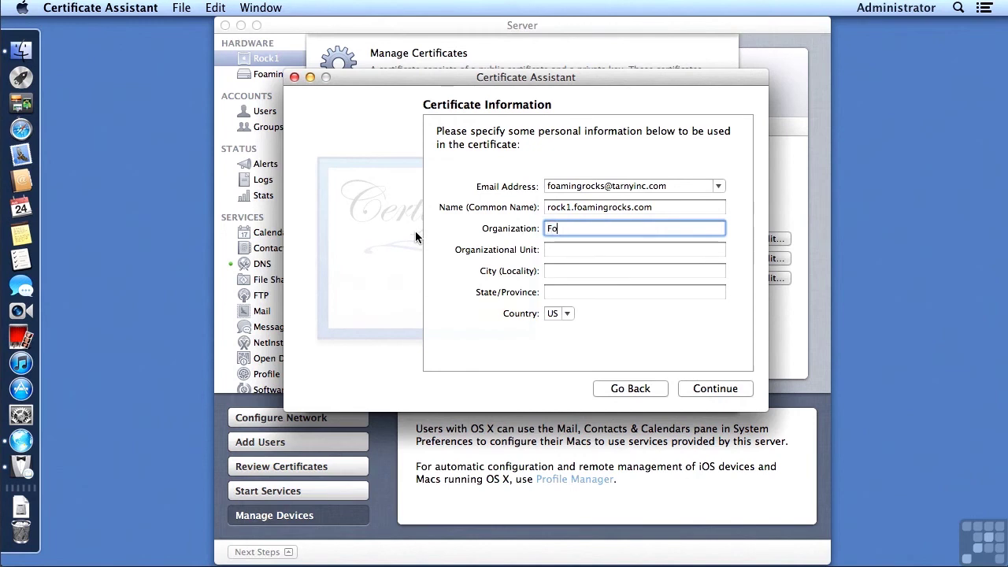
pyautogui.write('aming Rocks')
pyautogui.press('Tab')
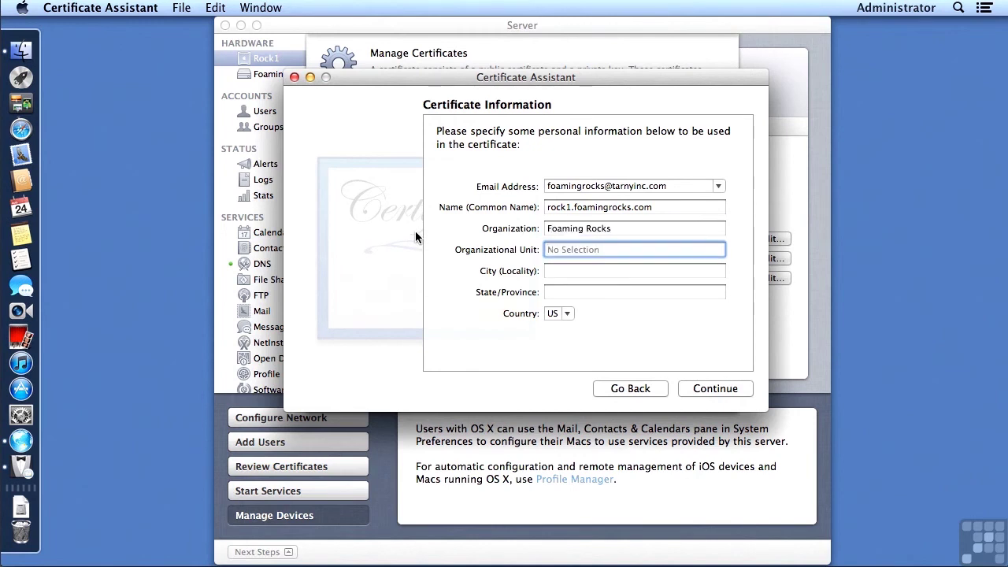
pyautogui.write('Security Department')
pyautogui.press('Tab')
pyautogui.write('Cincinnati')
pyautogui.press('Tab')
pyautogui.write('Ohio')
pyautogui.press('Tab')
# Keep the 2048-bit RSA key pair and add Key Encipherment to the key usage
pyautogui.click(718, 388)
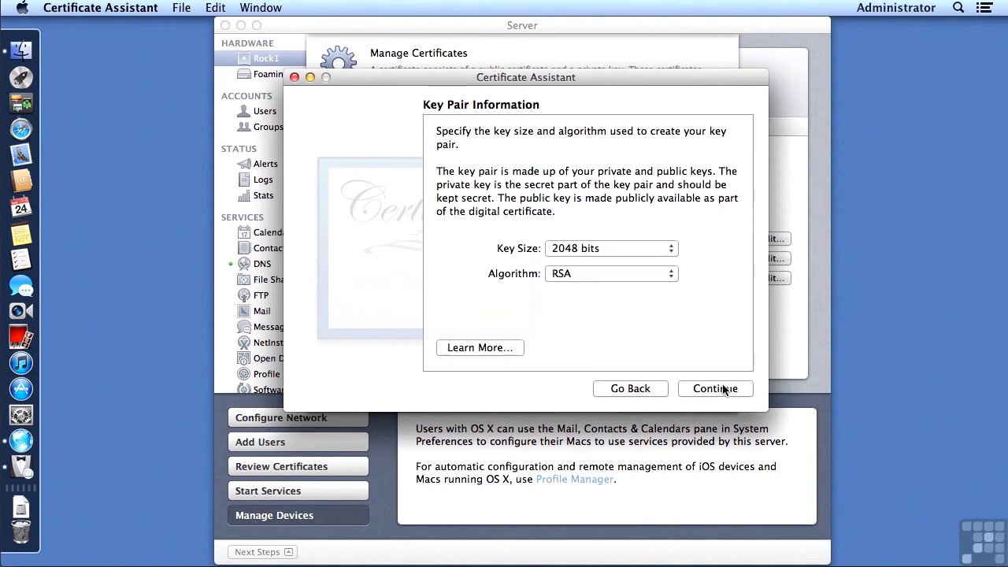
pyautogui.click(719, 390)
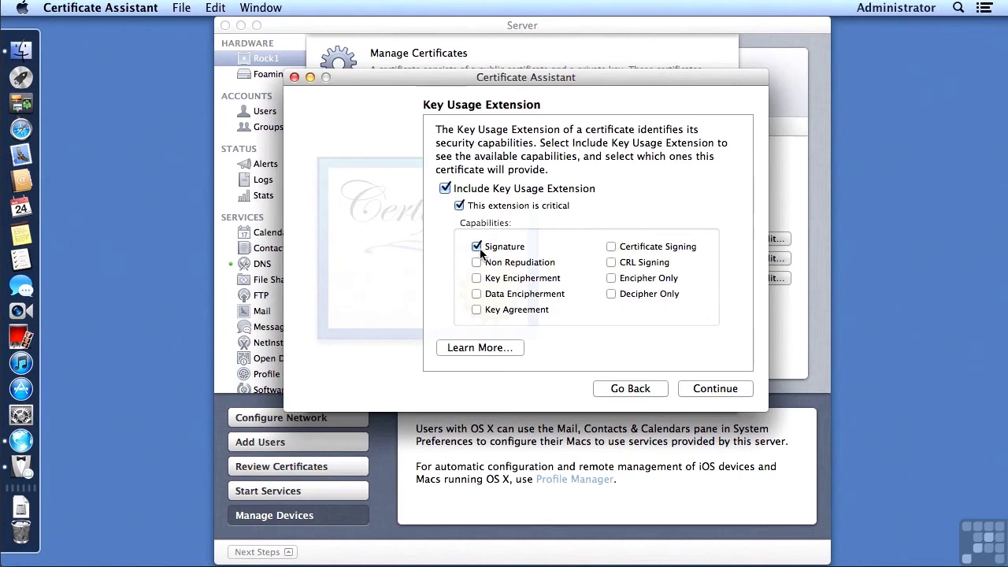
pyautogui.click(477, 279)
pyautogui.click(710, 389)
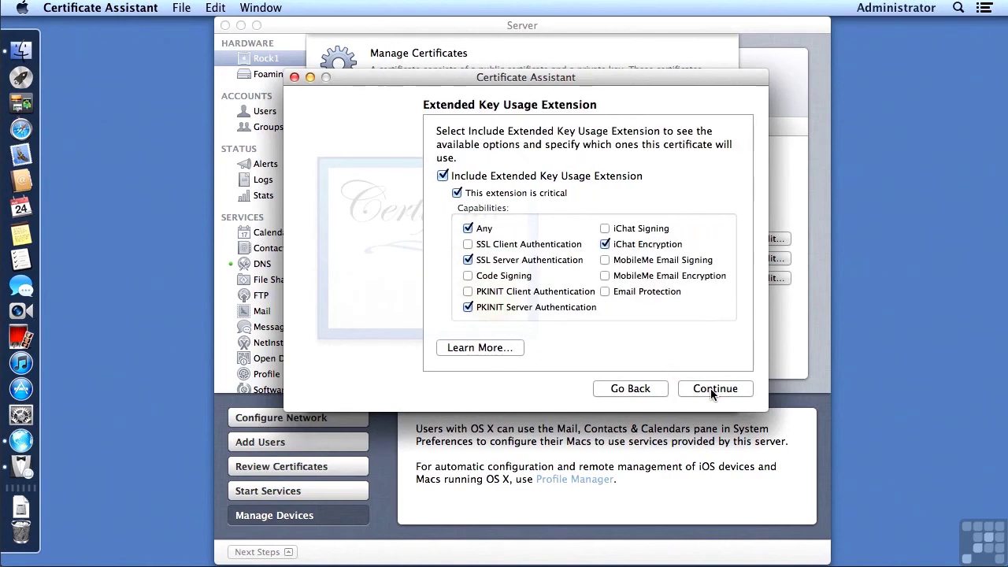
# Keep the extended key usage defaults and include the Basic Constraints Extension, not as a CA
pyautogui.click(710, 388)
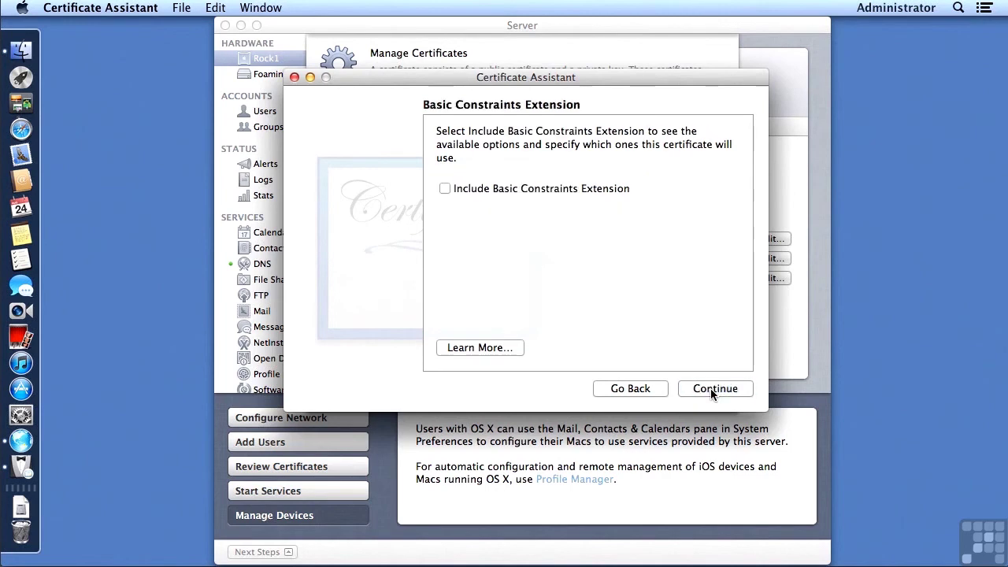
pyautogui.click(629, 392)
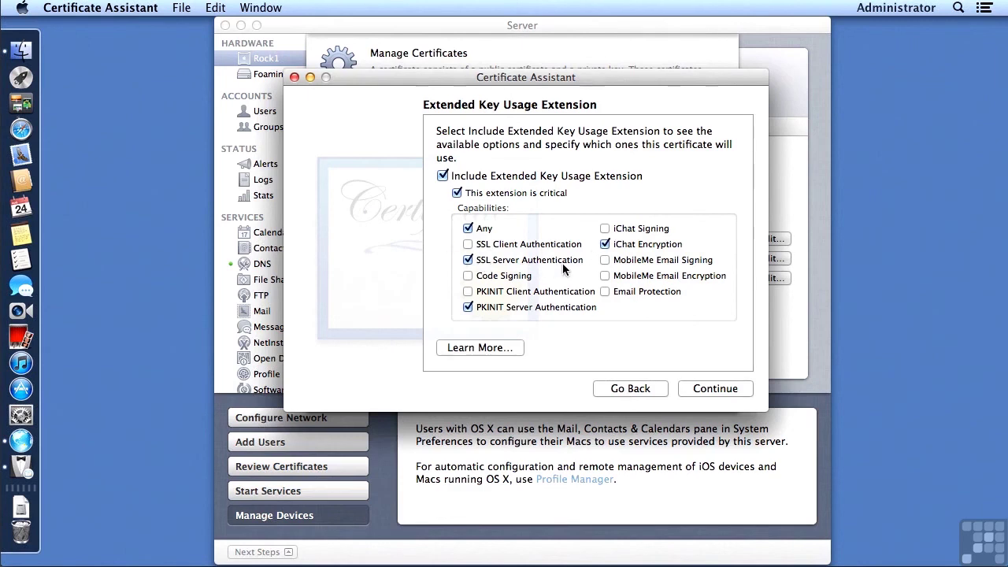
pyautogui.click(697, 390)
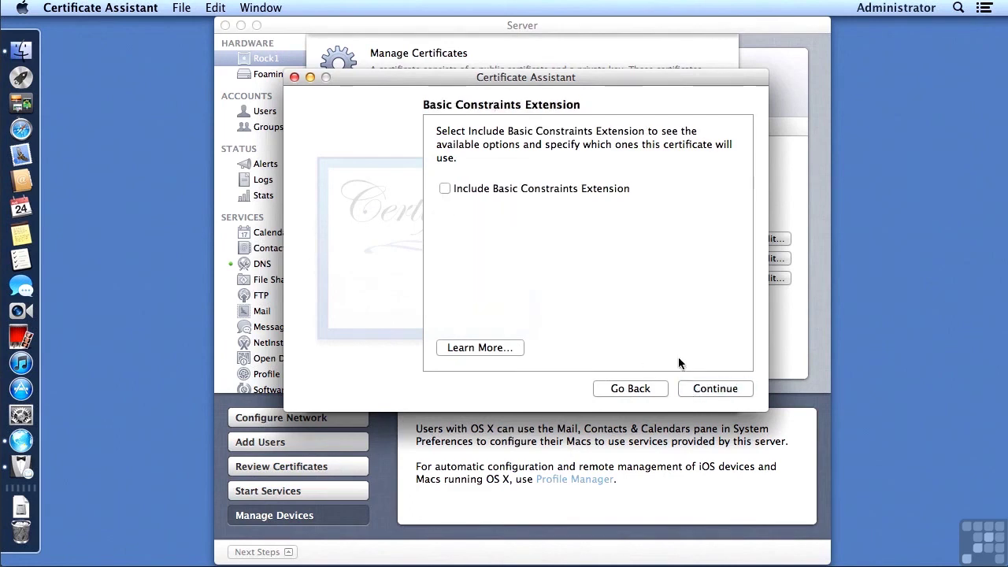
pyautogui.click(446, 189)
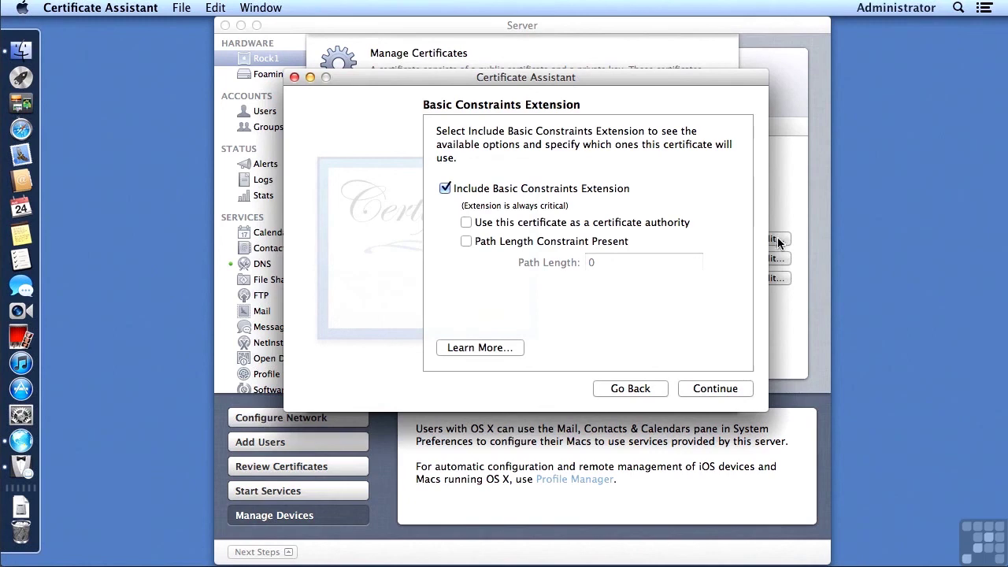
# Remove the 192.168.3.101 IP alternate name, keep rock1.foamingrocks.com, and create the certificate
pyautogui.click(724, 391)
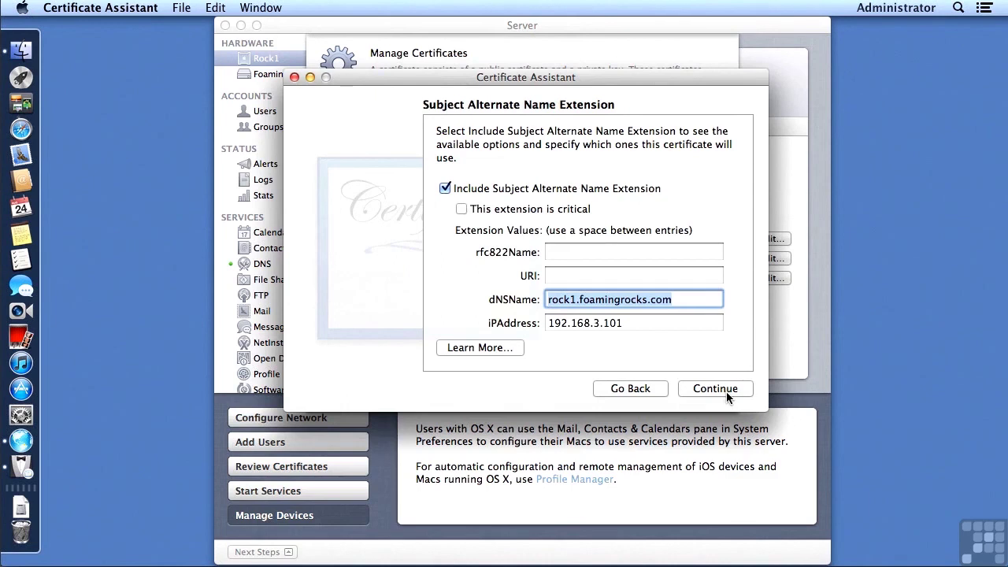
pyautogui.press('Tab')
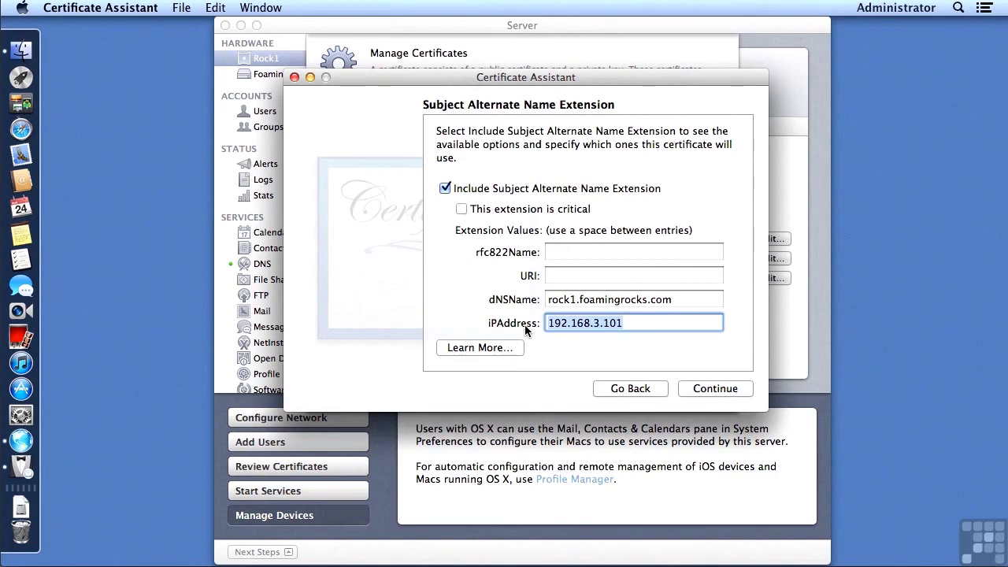
pyautogui.press('BackSpace')
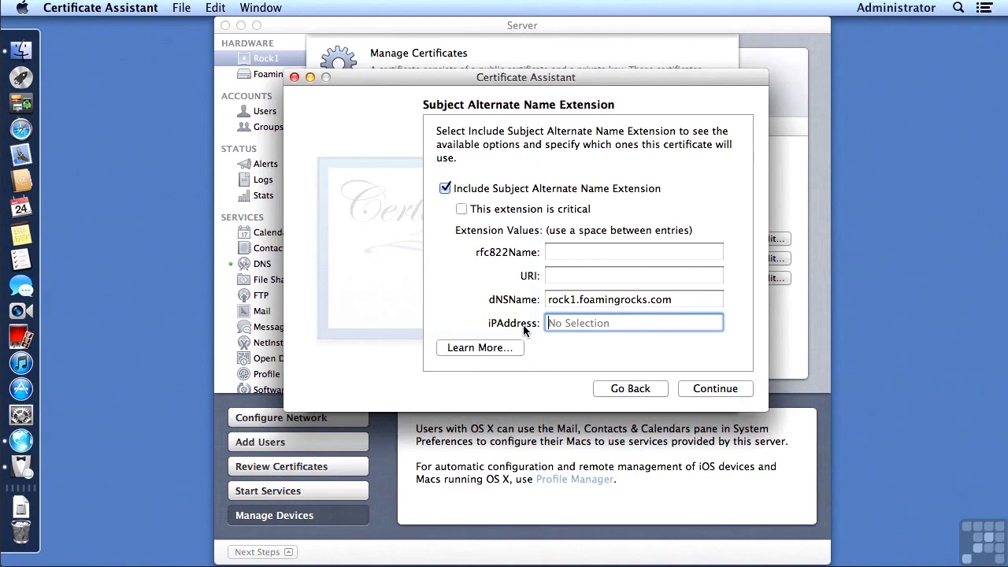
pyautogui.click(703, 388)
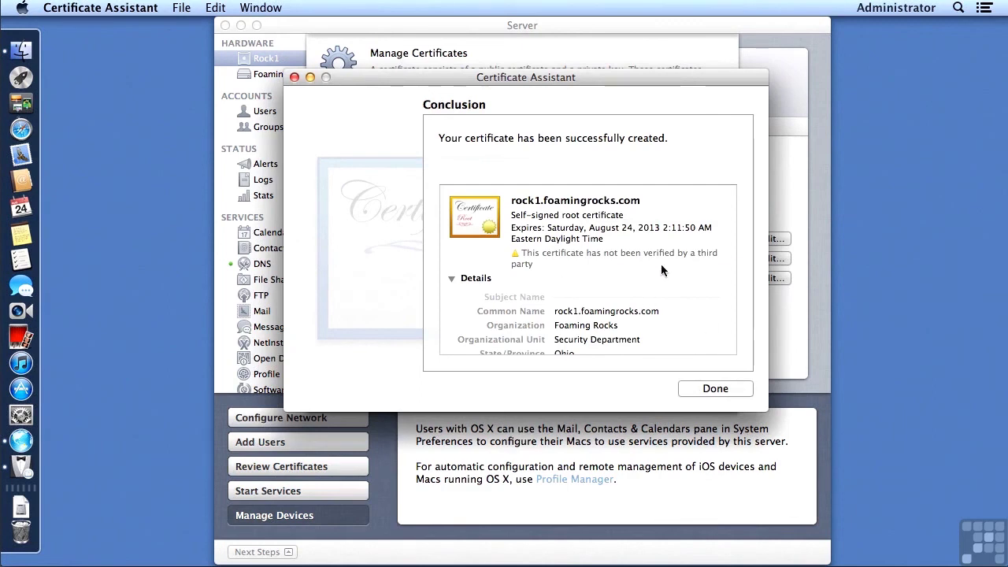
# Finish the rock1.foamingrocks.com certificate, always allow key export, and close Manage Certificates
pyautogui.click(717, 390)
pyautogui.click(713, 386)
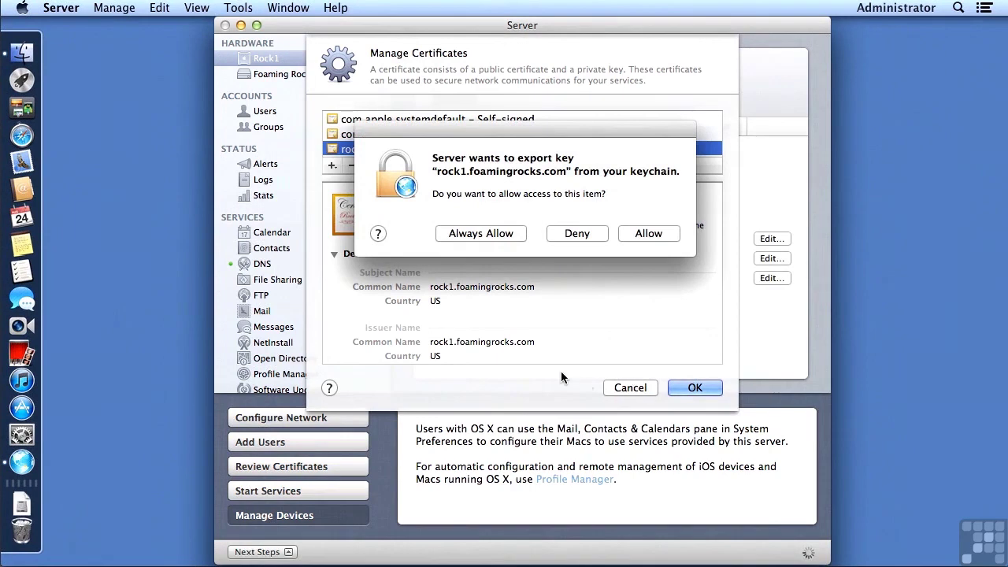
pyautogui.click(492, 233)
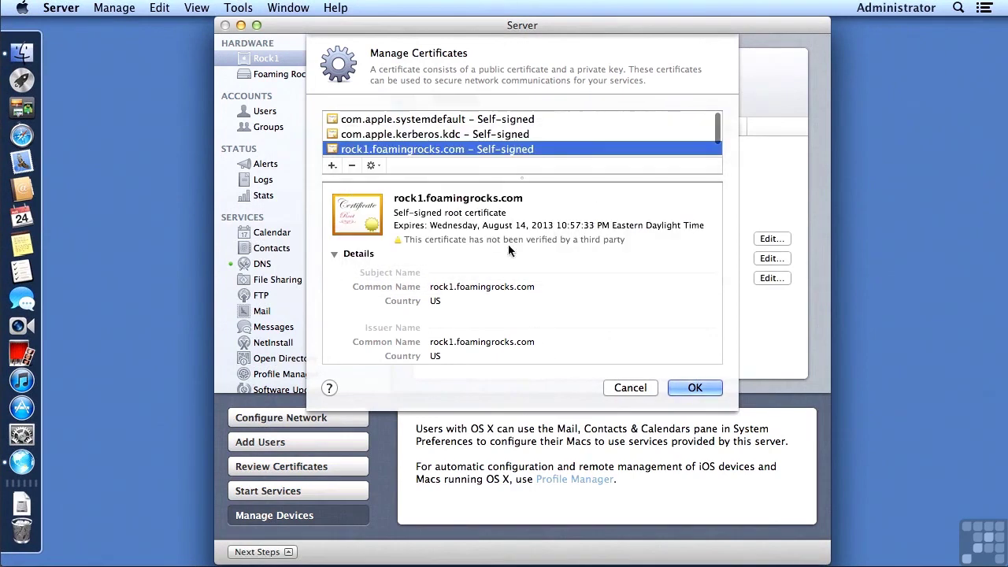
pyautogui.click(682, 387)
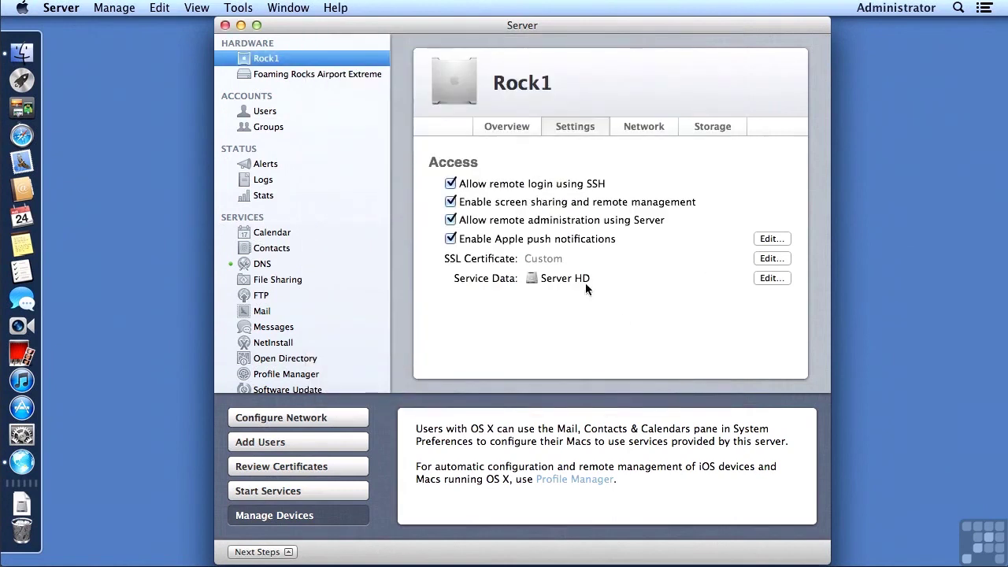
pyautogui.click(769, 259)
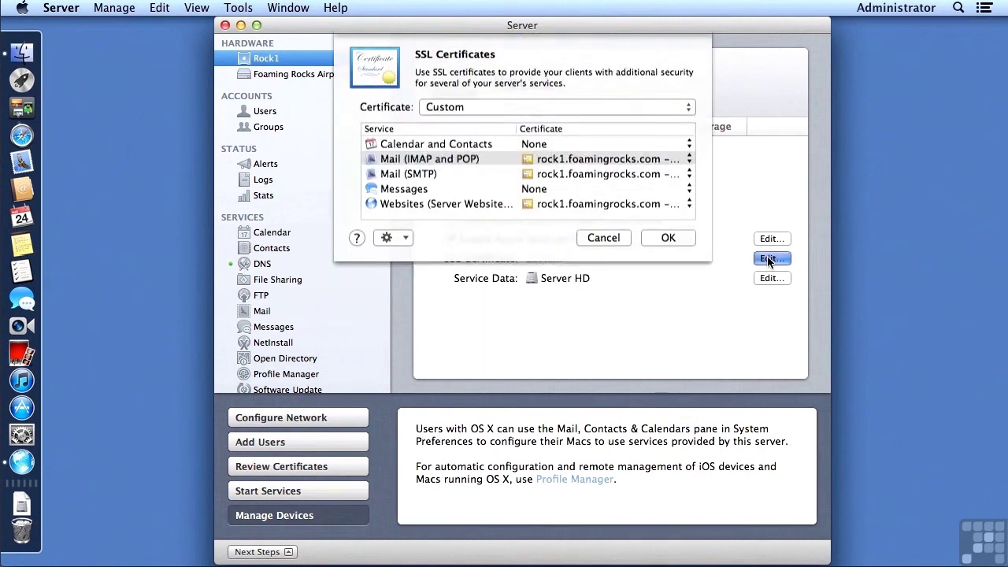
pyautogui.click(525, 114)
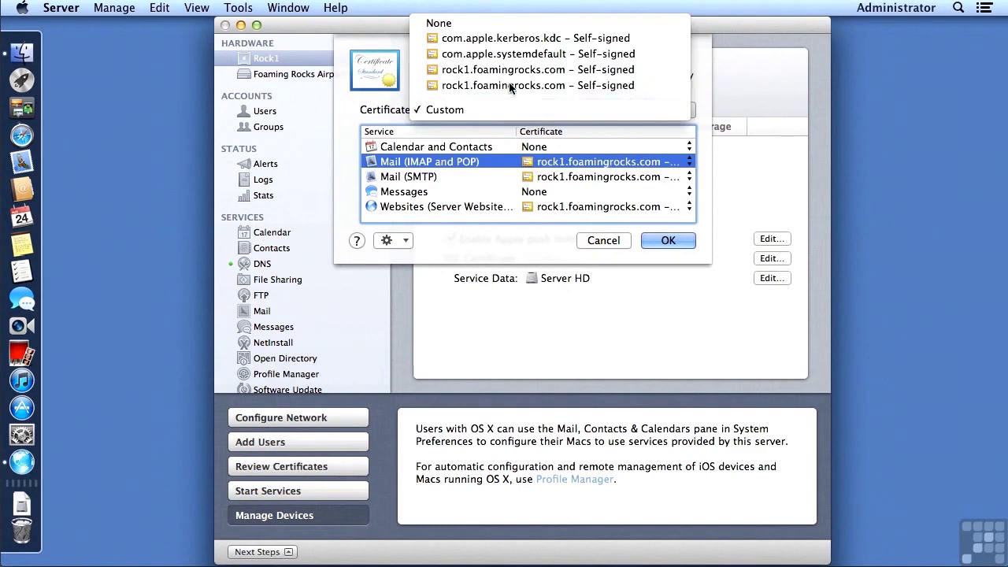
pyautogui.click(510, 85)
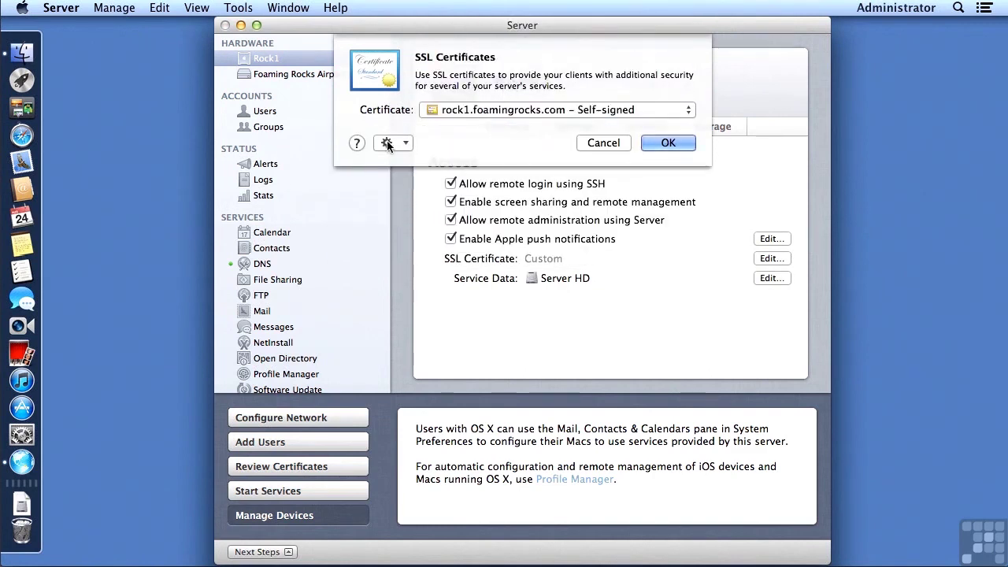
pyautogui.click(386, 143)
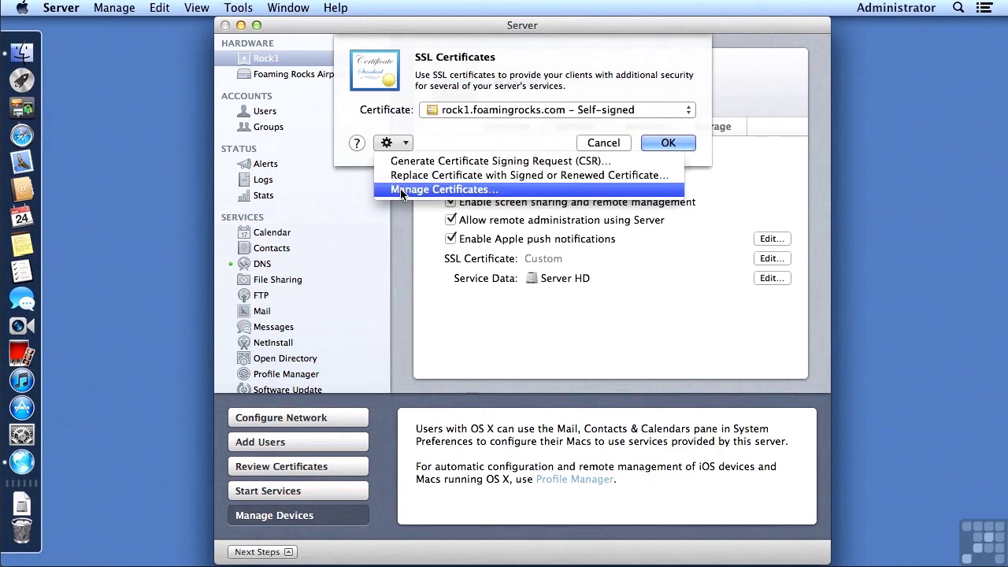
pyautogui.click(400, 188)
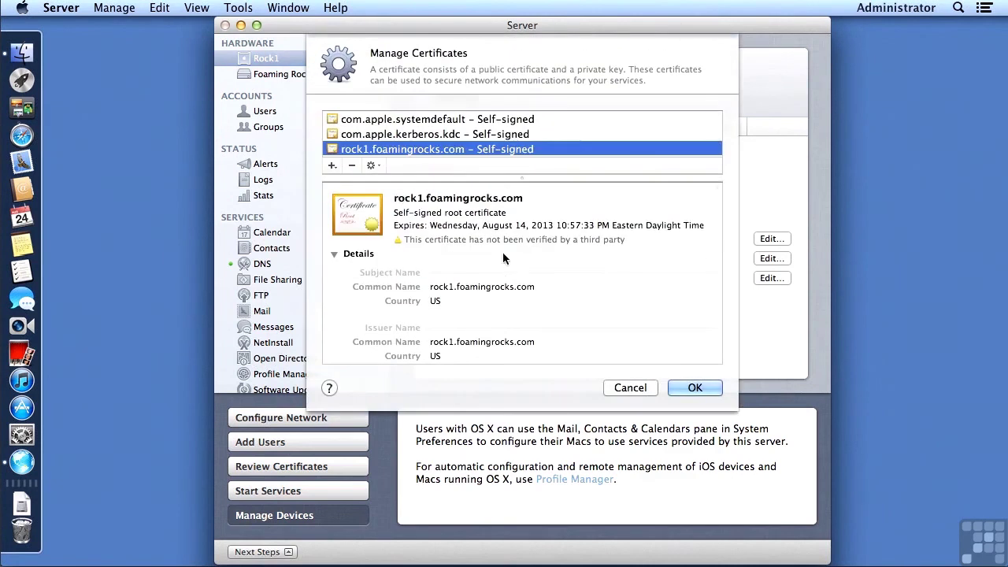
pyautogui.scroll(-3, 503, 252)
pyautogui.scroll(-1, 441, 154)
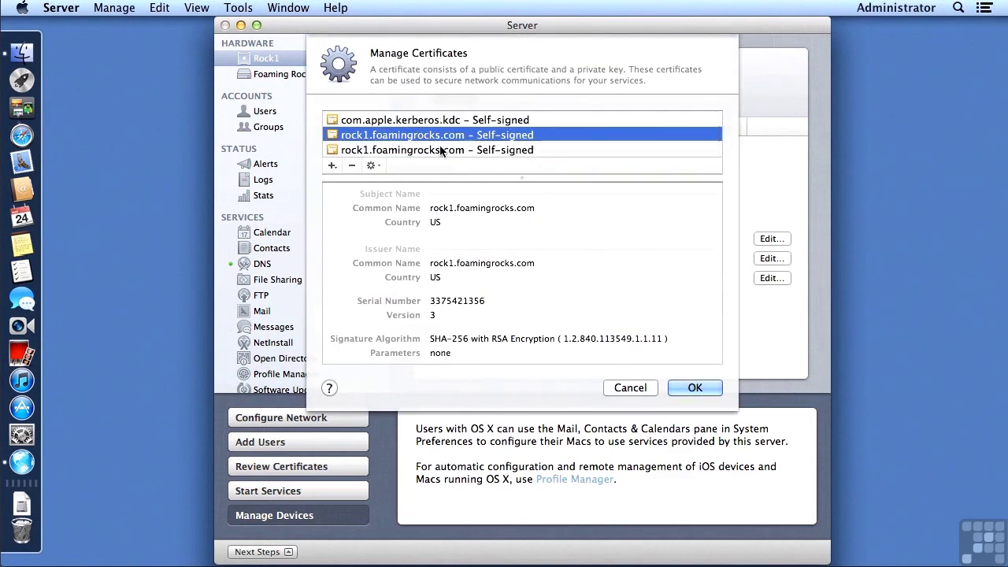
pyautogui.click(441, 149)
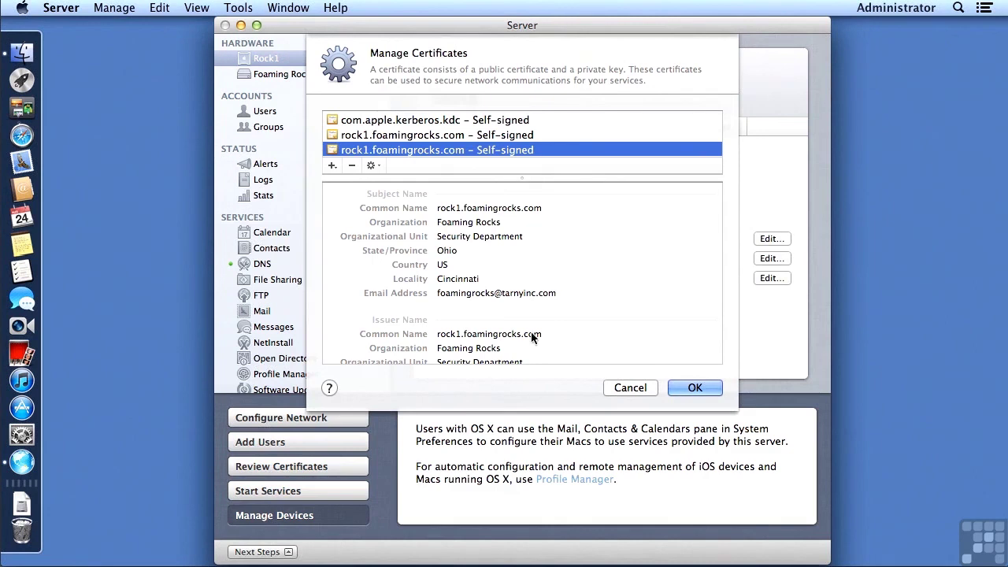
pyautogui.click(630, 387)
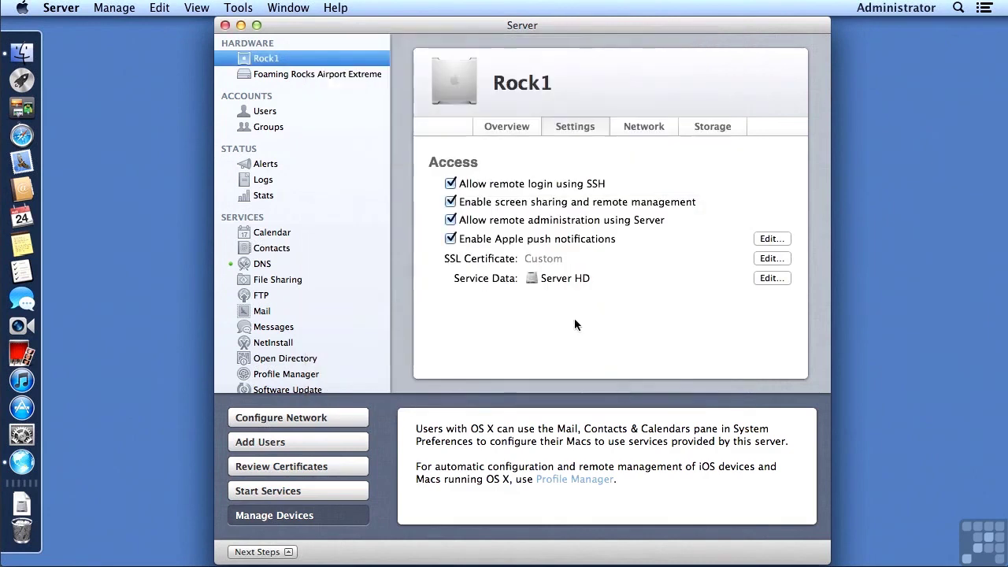